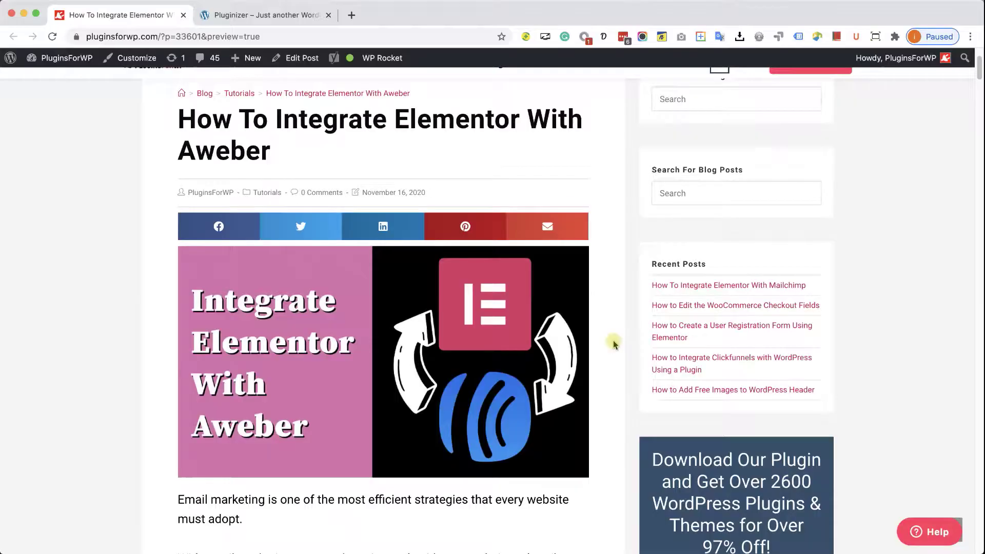
Step: Switch to the Pluginizer site tab to show its Home page
left_click(294, 15)
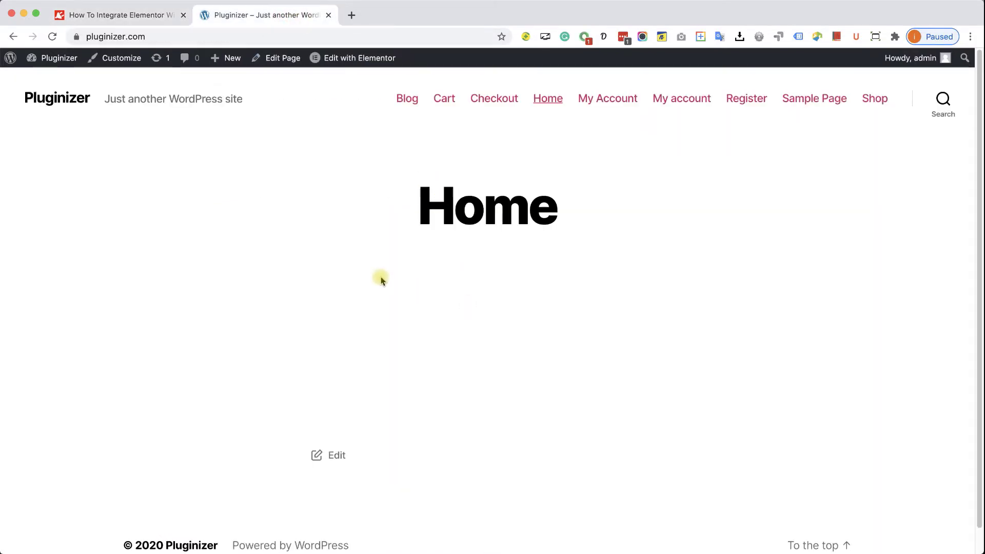
mouse_move(47, 59)
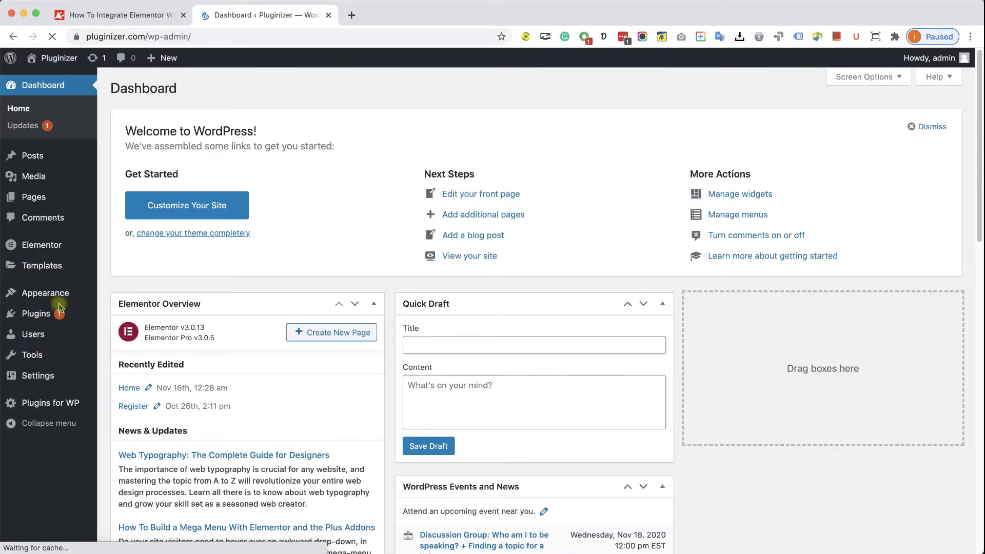
Step: Search new plugins for 'aweber fo', then install and activate AWeber for WordPress
mouse_move(44, 317)
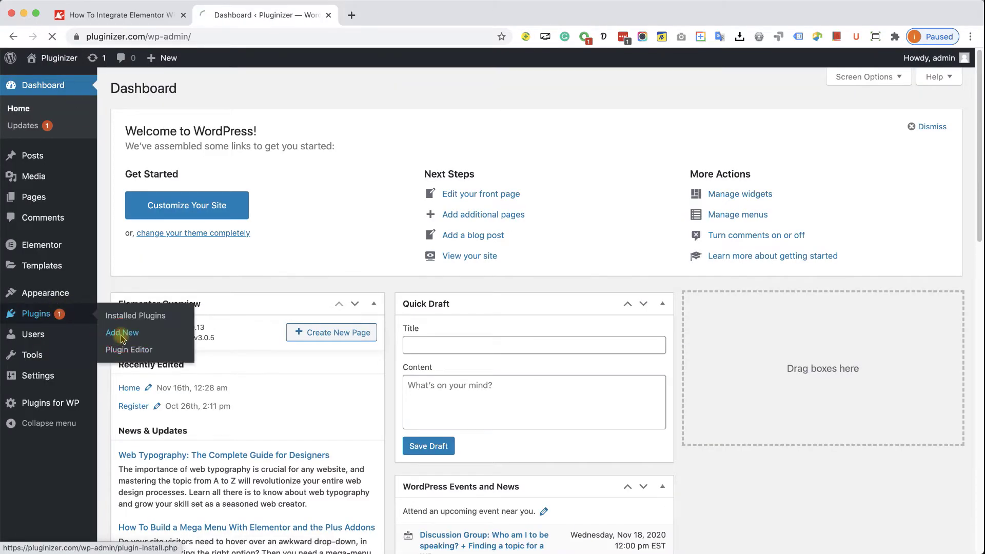
left_click(122, 334)
left_click(821, 124)
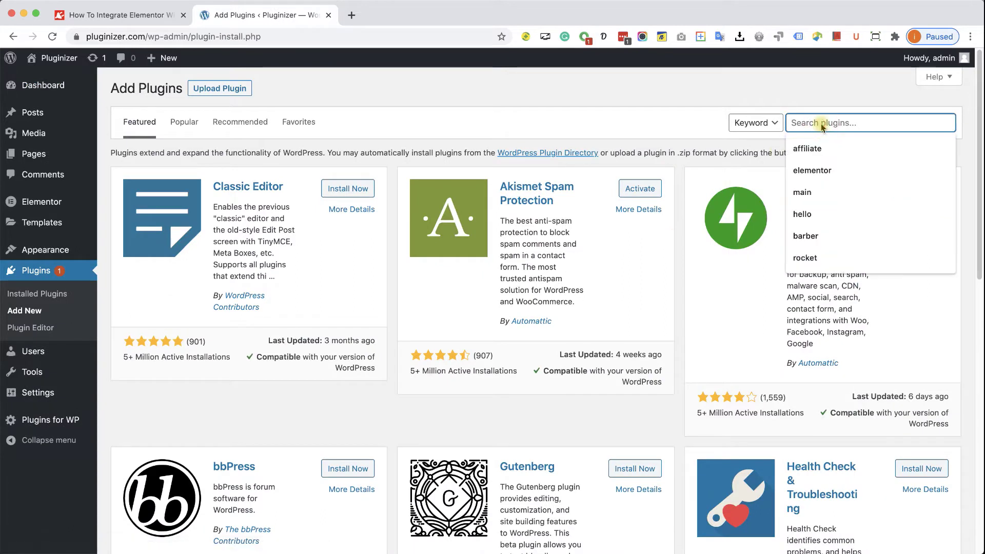
type("aweber for wordpress")
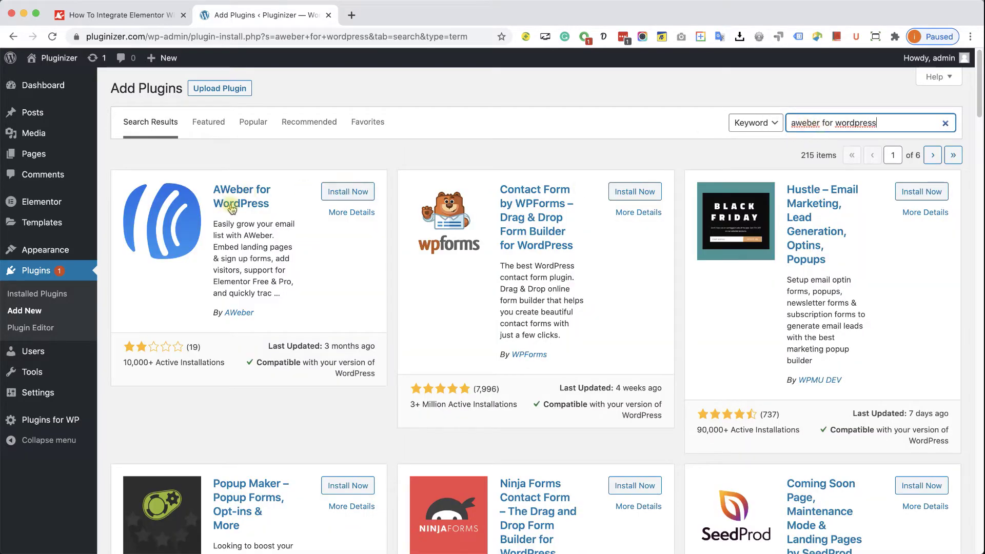
left_click(351, 192)
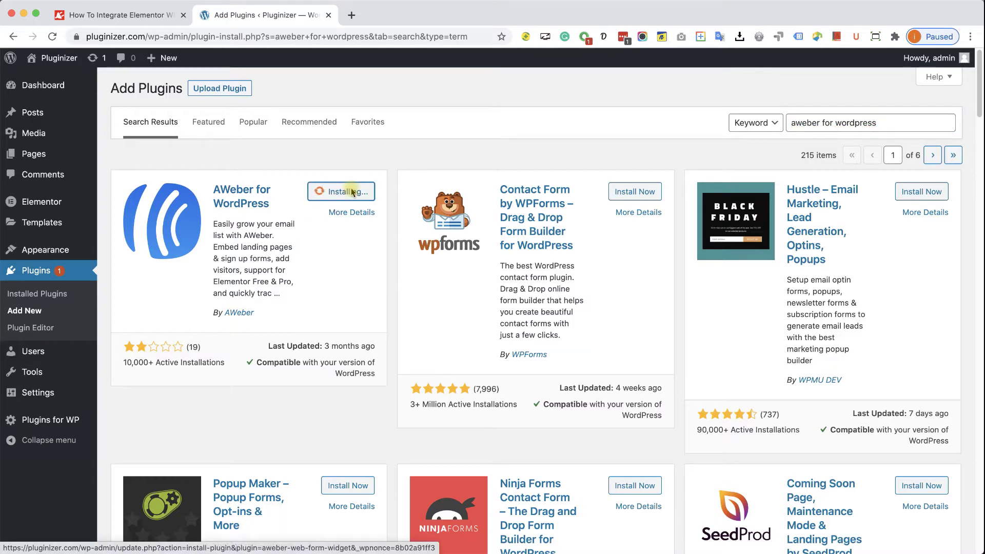
left_click(352, 193)
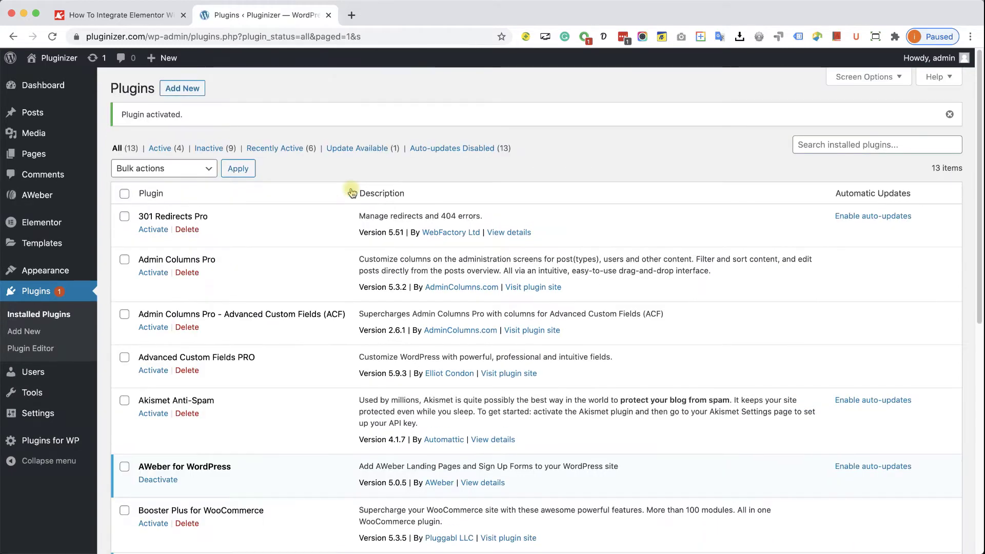
Step: From the AWeber plugin settings, allow WordPress access and copy the verification code
left_click(45, 200)
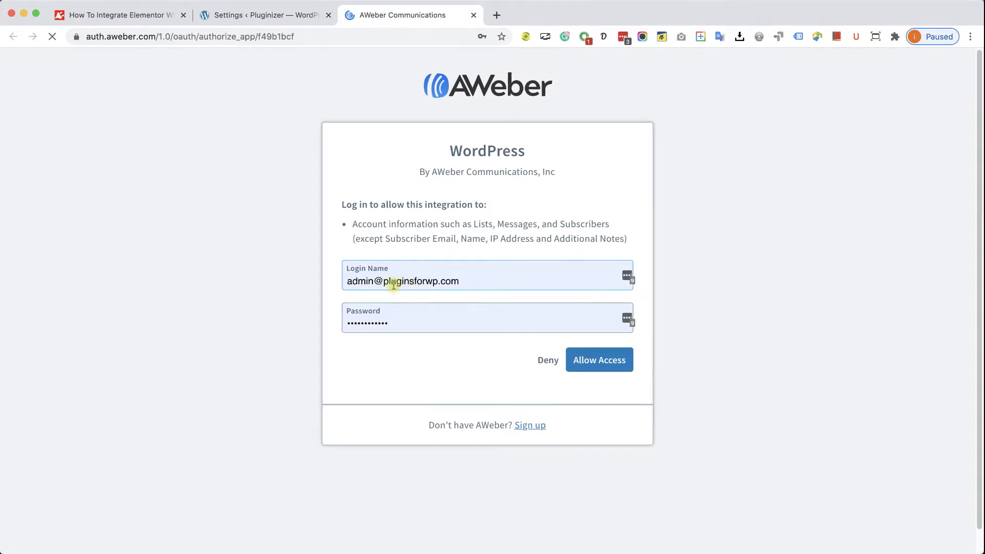
left_click(600, 360)
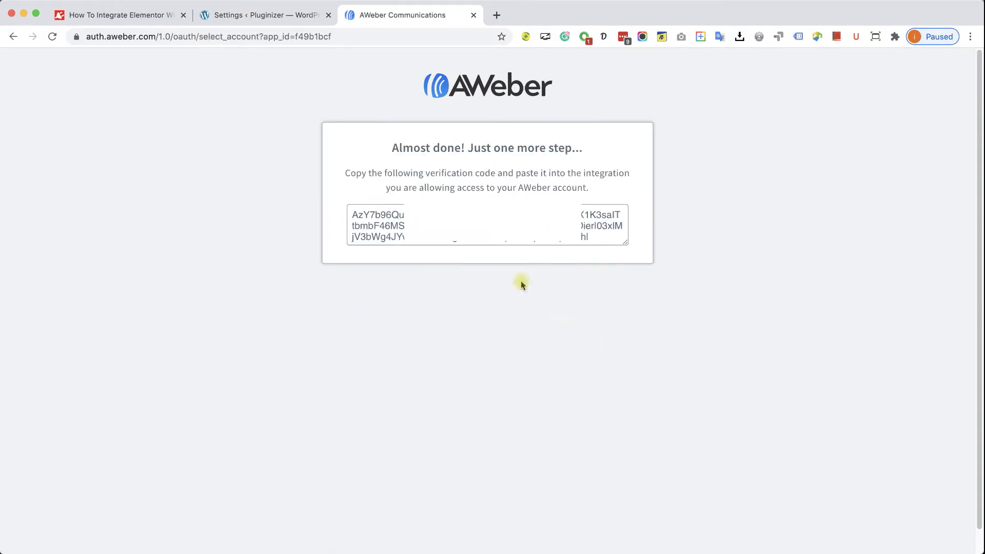
left_click(495, 242)
right_click(495, 242)
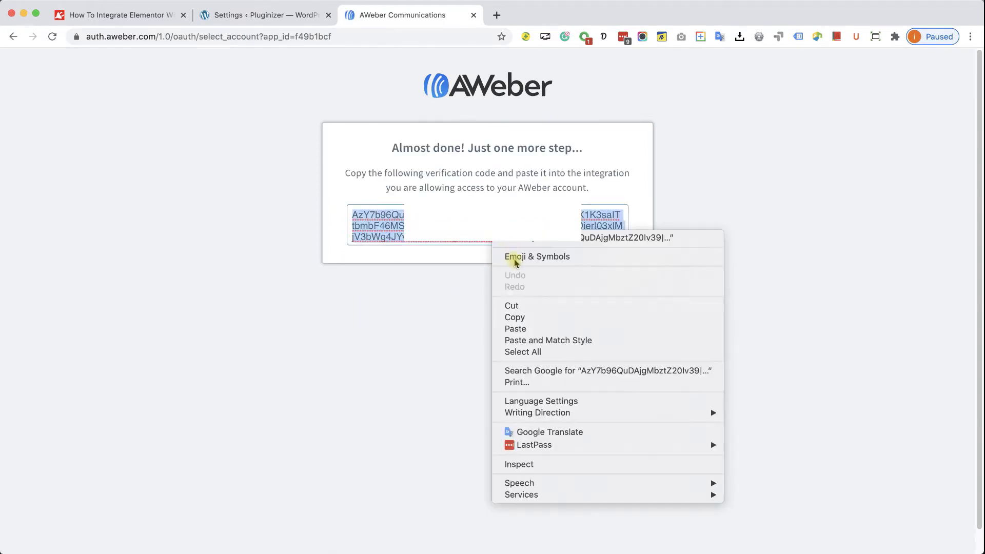
left_click(527, 317)
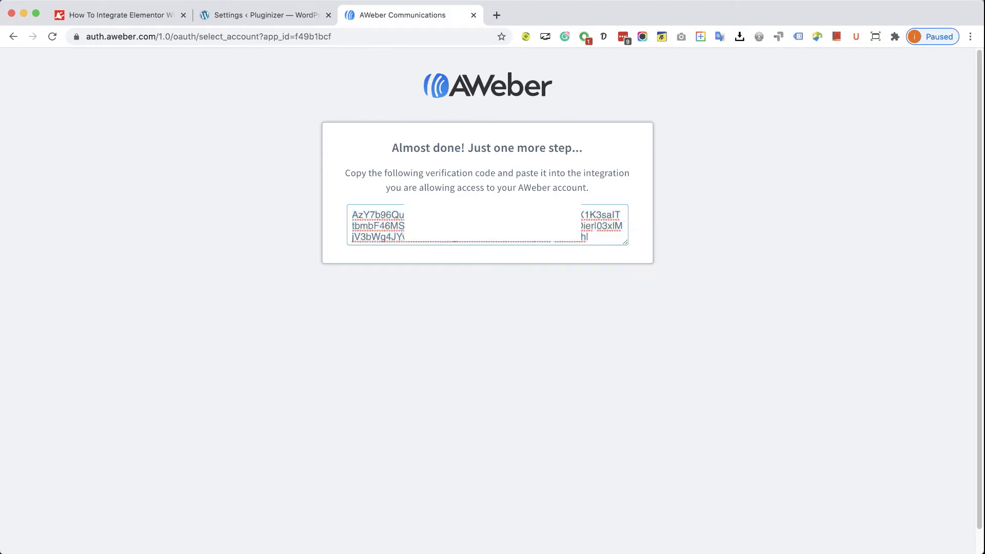
Step: Paste the verification code into the authorization field and finish the AWeber connection
left_click(232, 15)
left_click(272, 302)
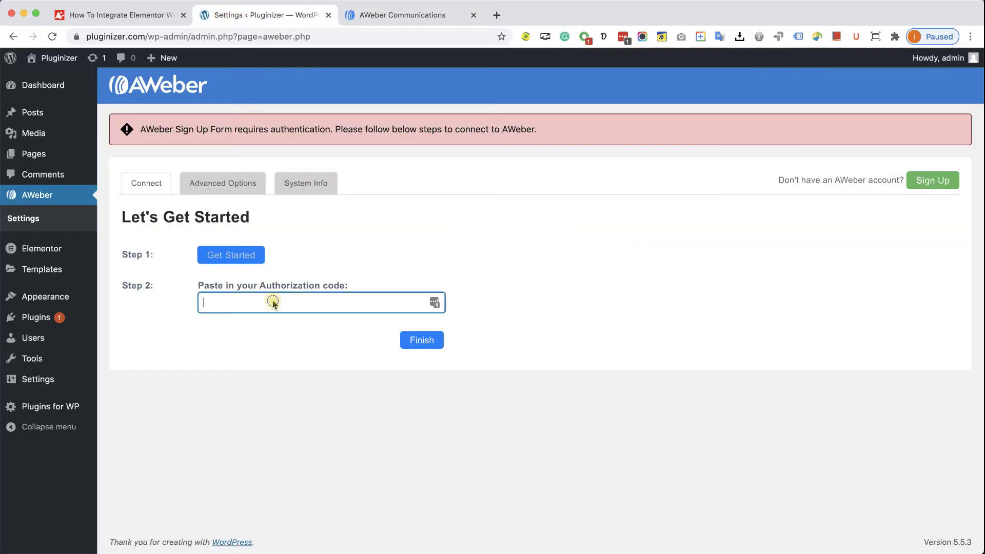
right_click(273, 303)
left_click(308, 378)
left_click(410, 345)
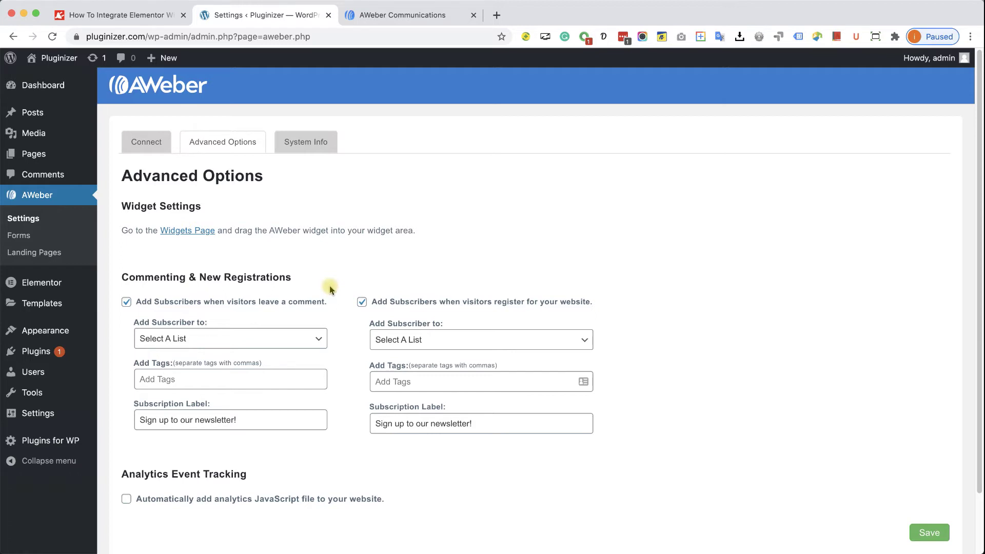
left_click(475, 16)
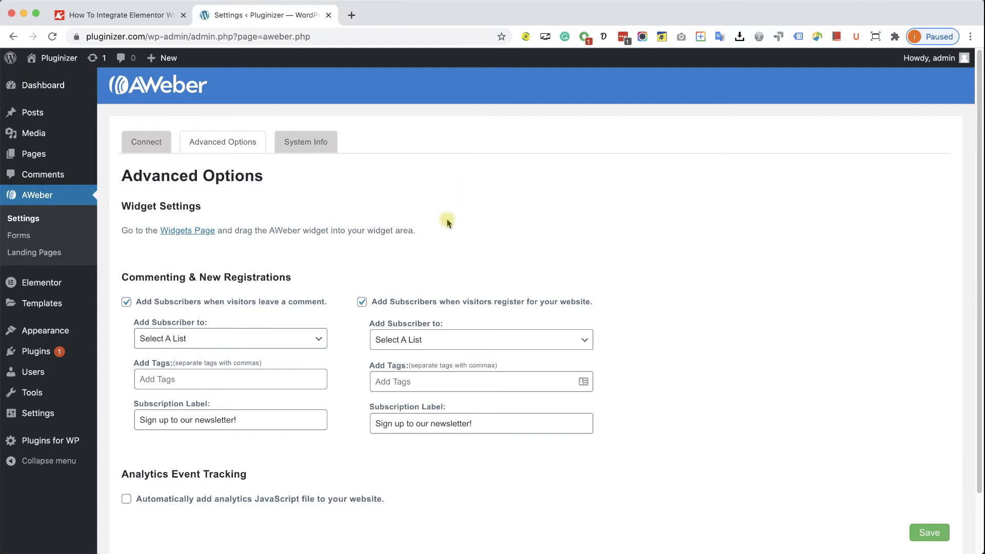
Step: Visit the site's Home page and open it with Edit with Elementor
mouse_move(60, 55)
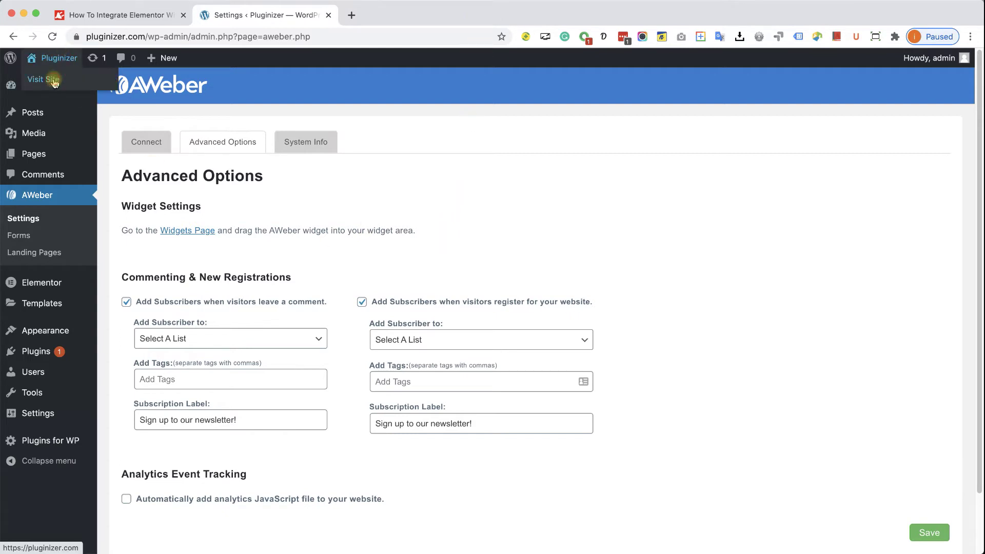
left_click(46, 79)
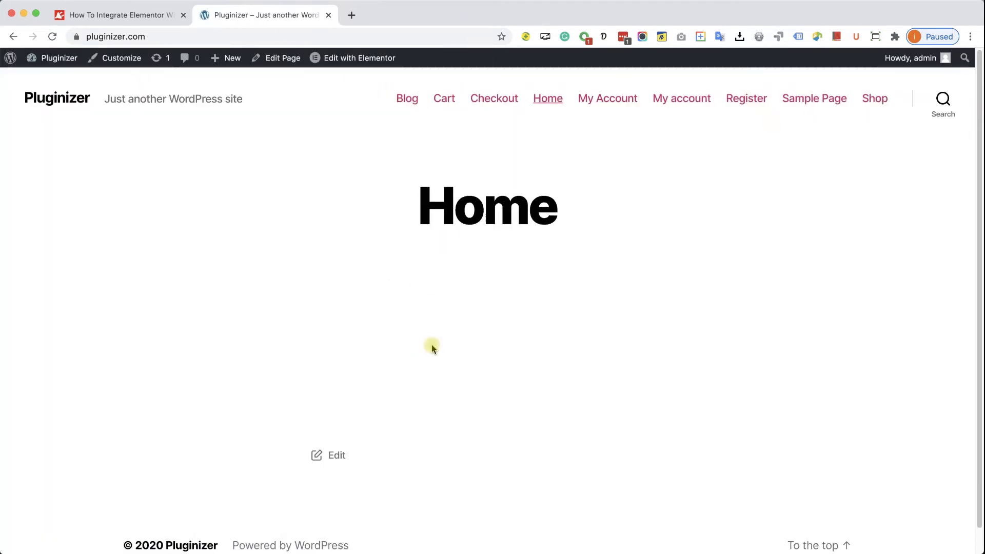
mouse_move(354, 65)
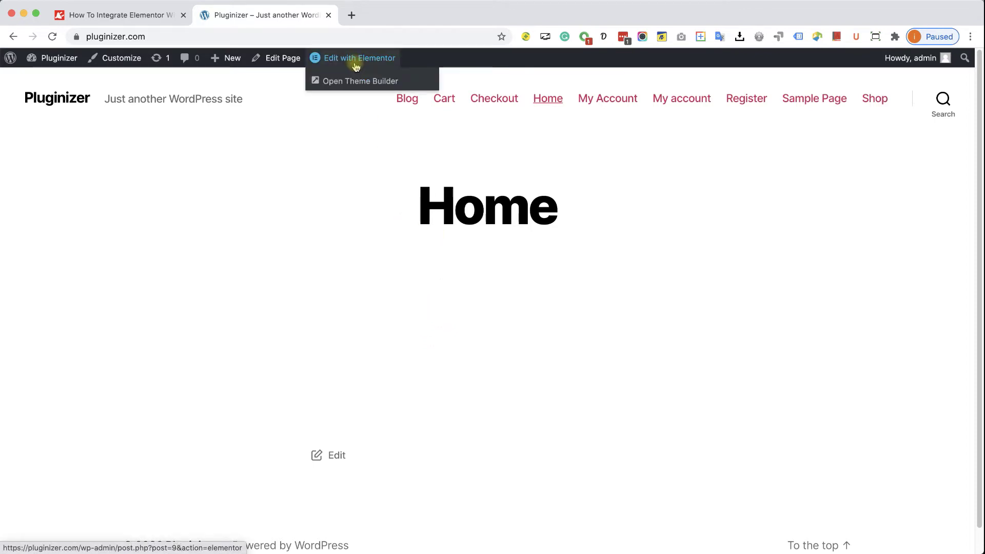
left_click(357, 67, "super")
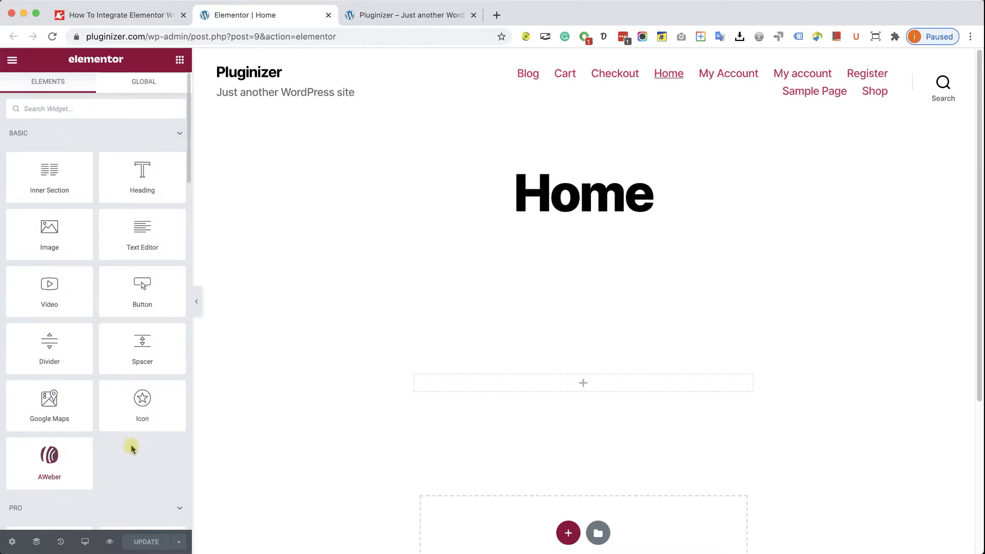
Step: Add the AWeber widget to the page using the PluginsForWP list and Form - My Web Form
scroll(133, 445, "down", 7)
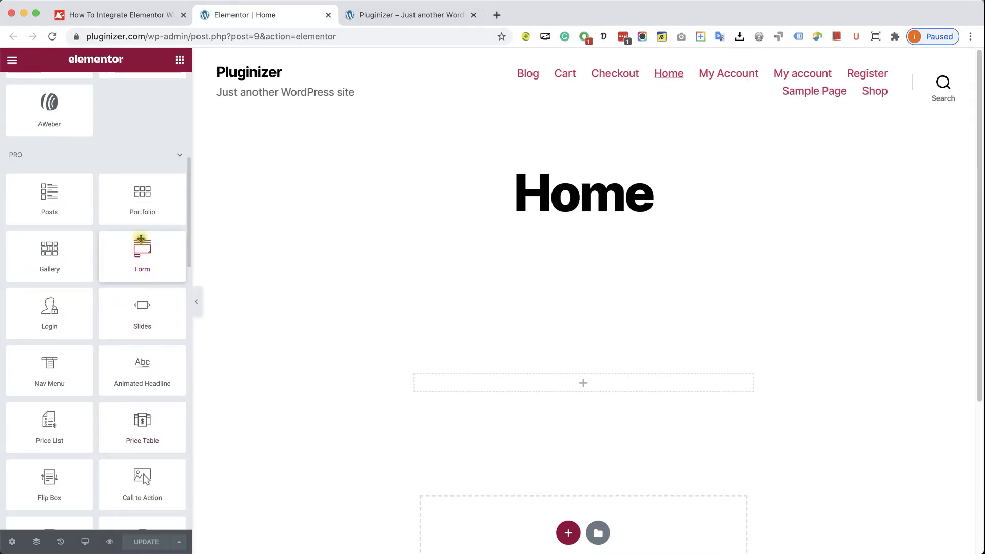
scroll(141, 251, "up", 1)
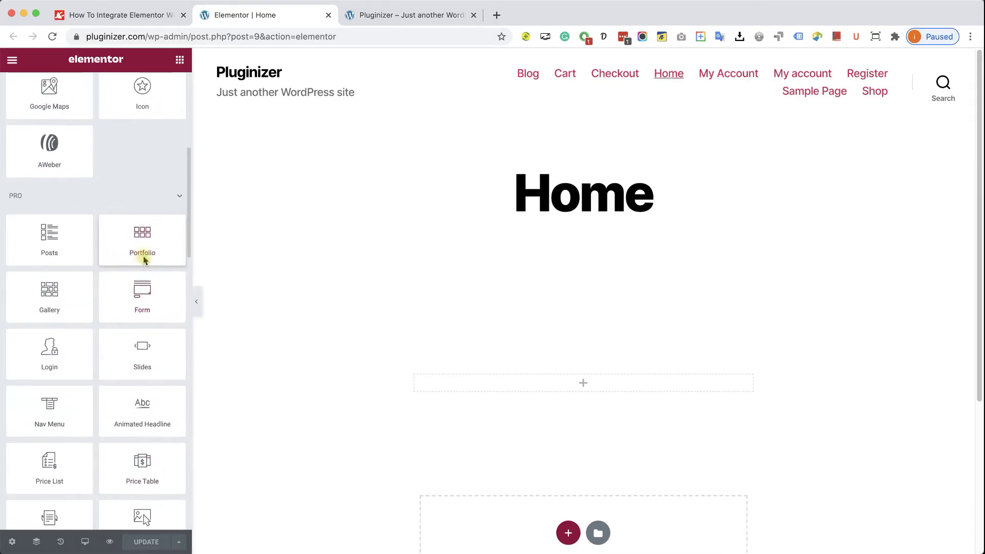
scroll(144, 260, "up", 1)
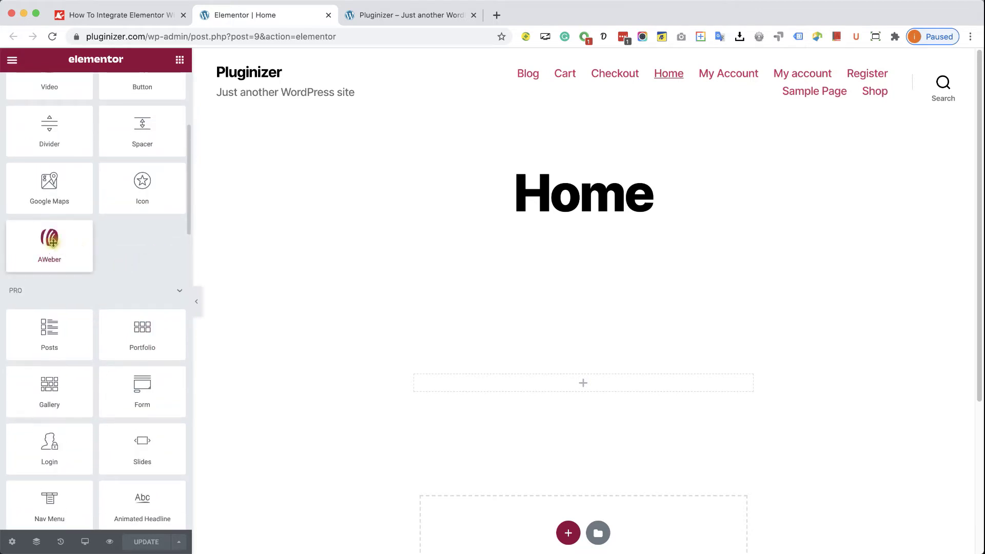
left_click_drag(52, 242, 528, 383)
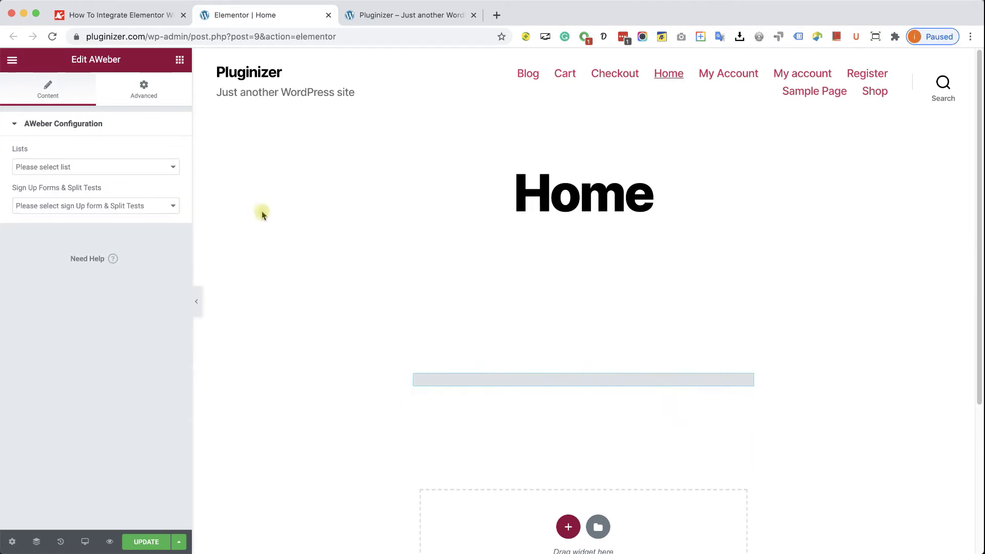
left_click(146, 169)
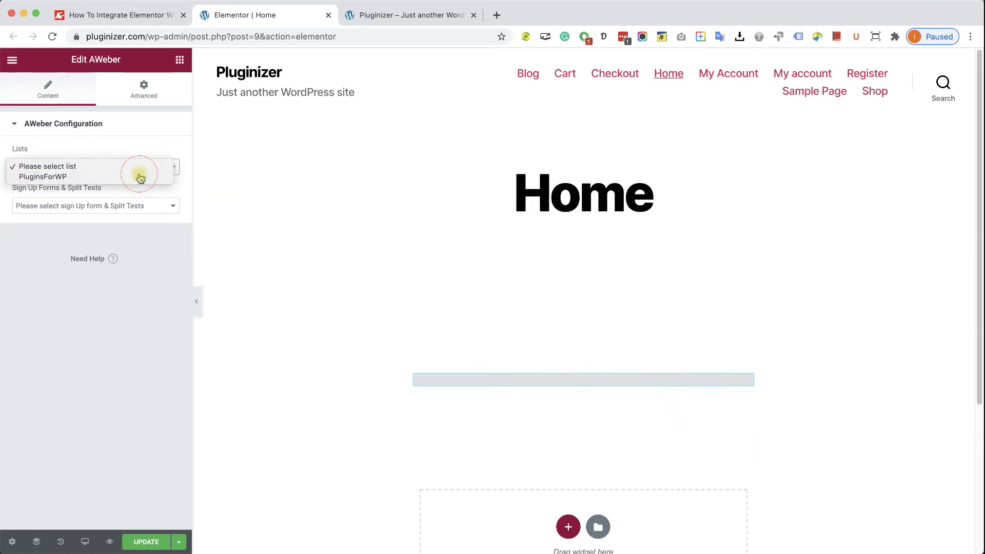
left_click(140, 176)
left_click(132, 207)
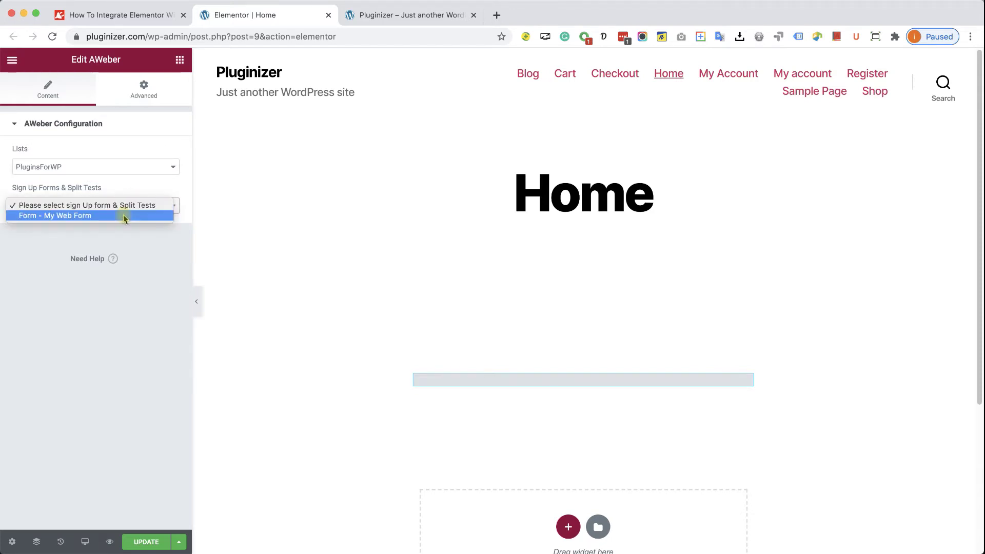
left_click(125, 216)
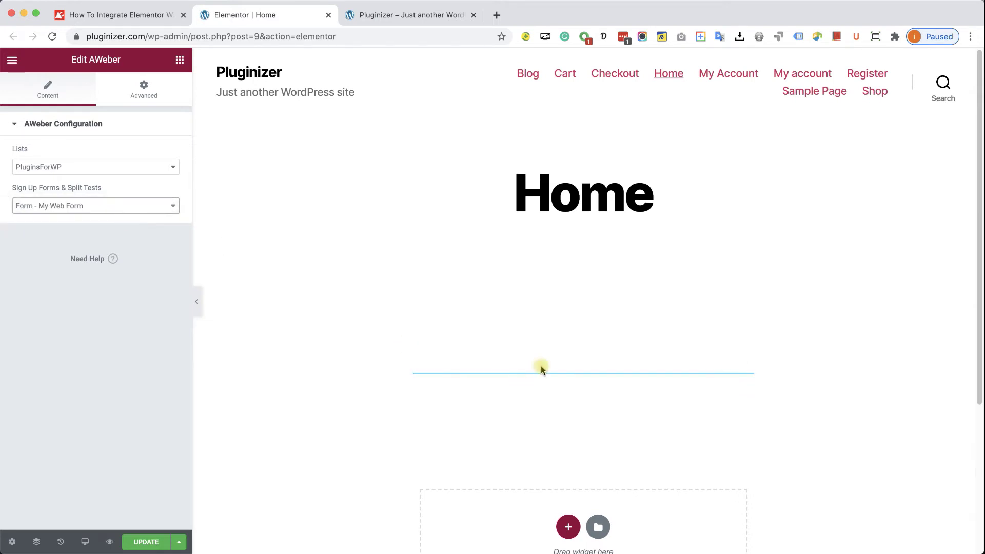
Step: Open aweber.com in a new browser tab
scroll(493, 349, "down", 10)
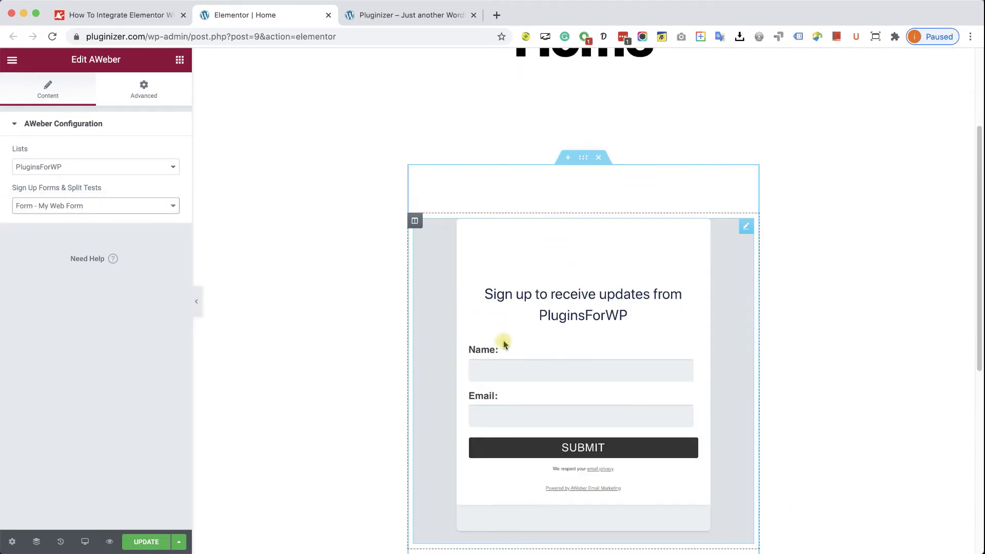
scroll(502, 341, "up", 2)
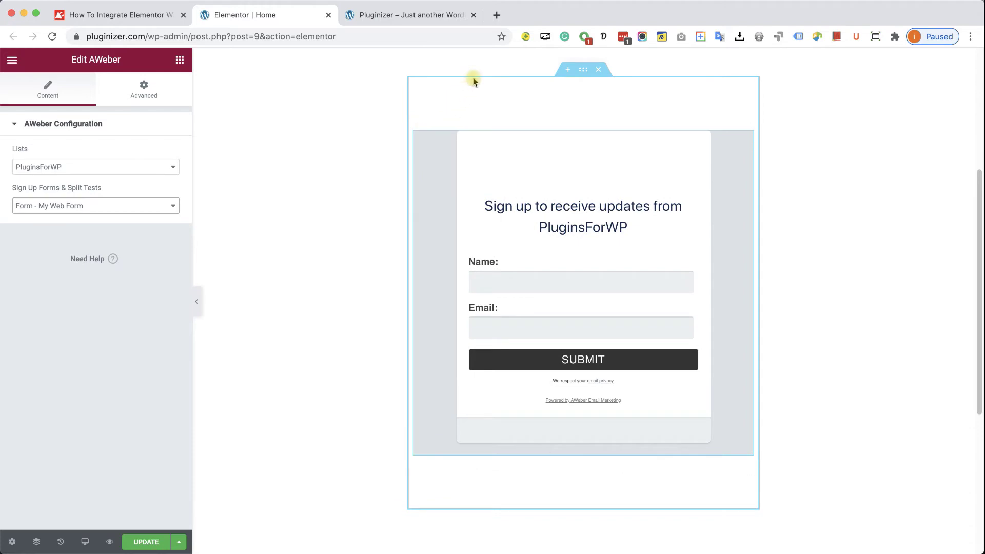
left_click(496, 14)
type("awe")
key("Return")
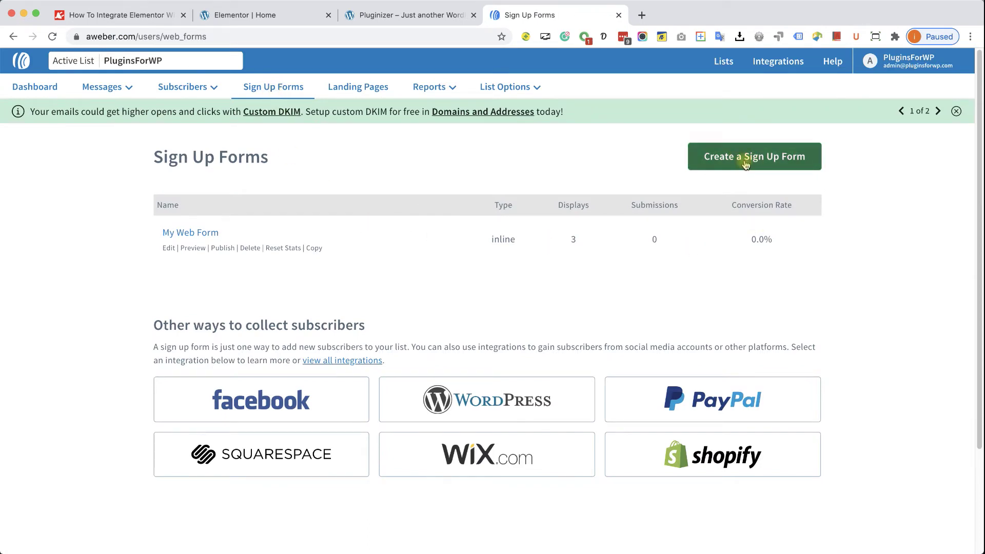
Step: Go back through the Pluginizer tab to the Elementor | Home editor tab
left_click(413, 15)
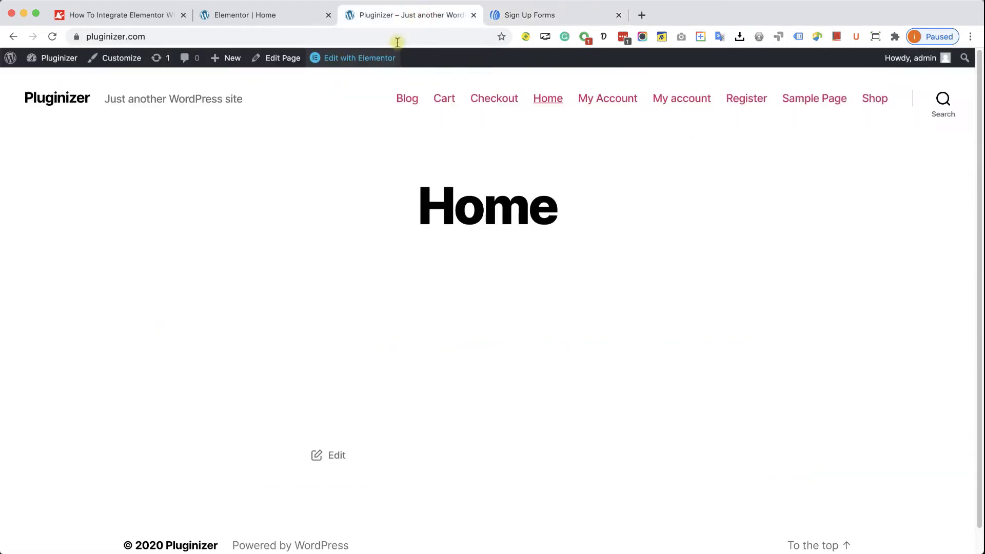
left_click(269, 18)
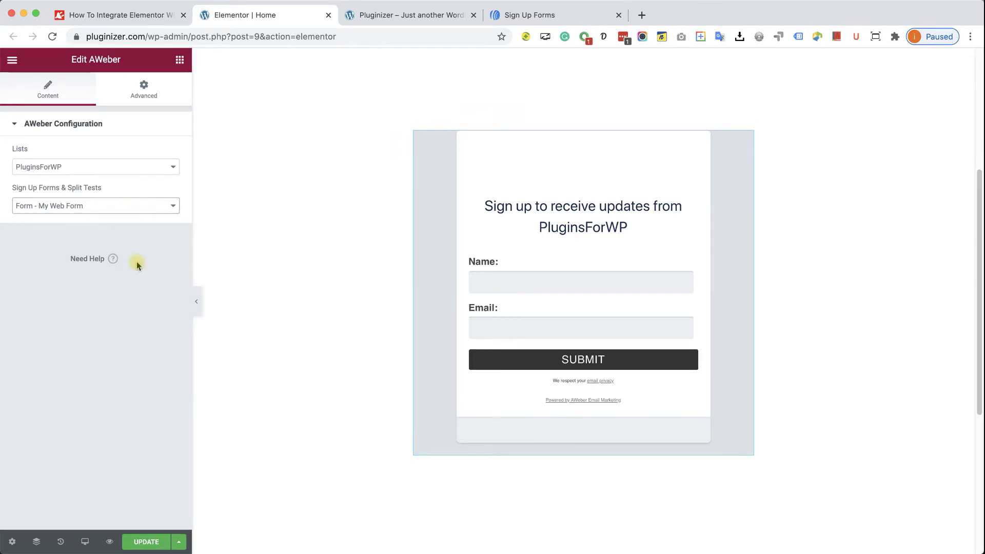
Step: Save the Home page with UPDATE and bring up the AWeber widget's context menu
left_click(149, 542)
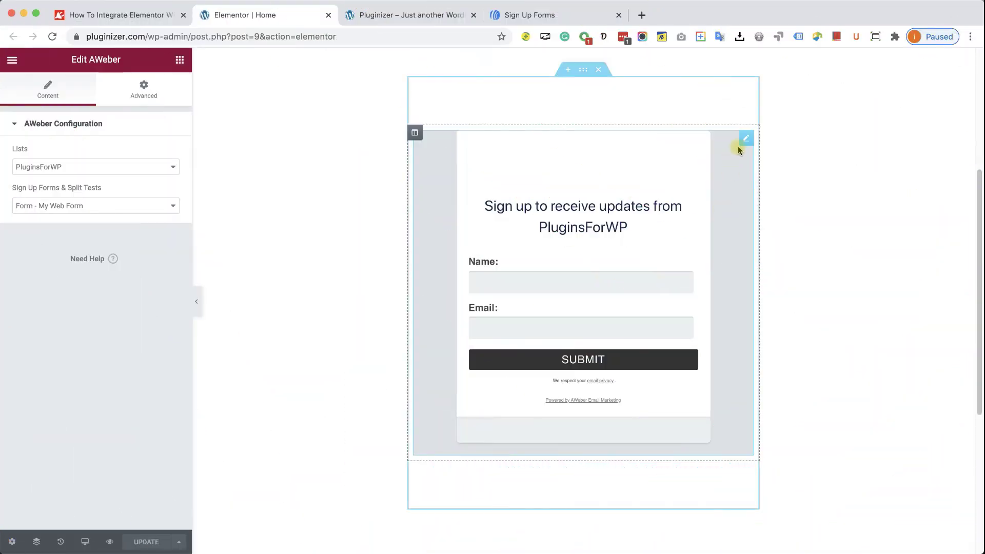
right_click(745, 152)
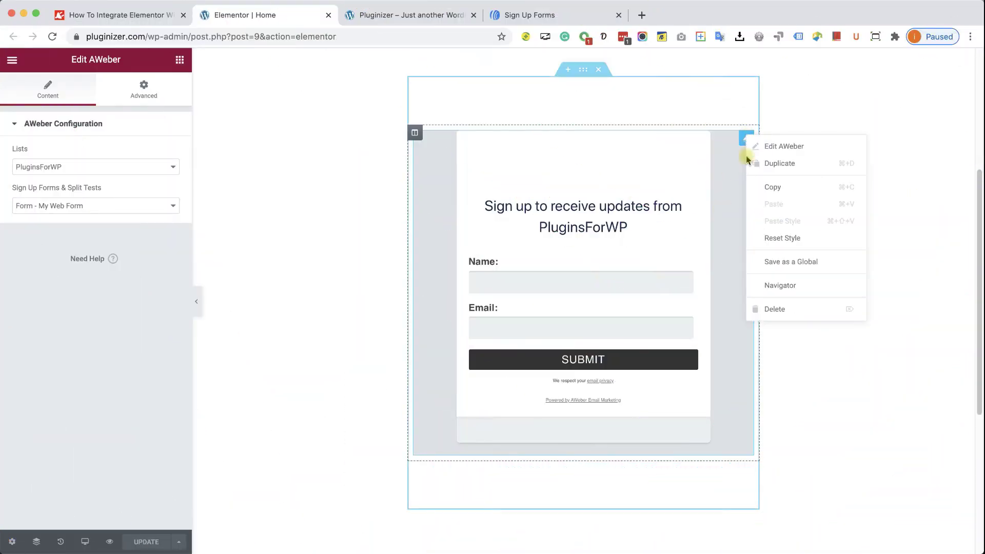
Step: Delete the AWeber widget, drop in a Pro Form widget, and remove its Message field
left_click(756, 305)
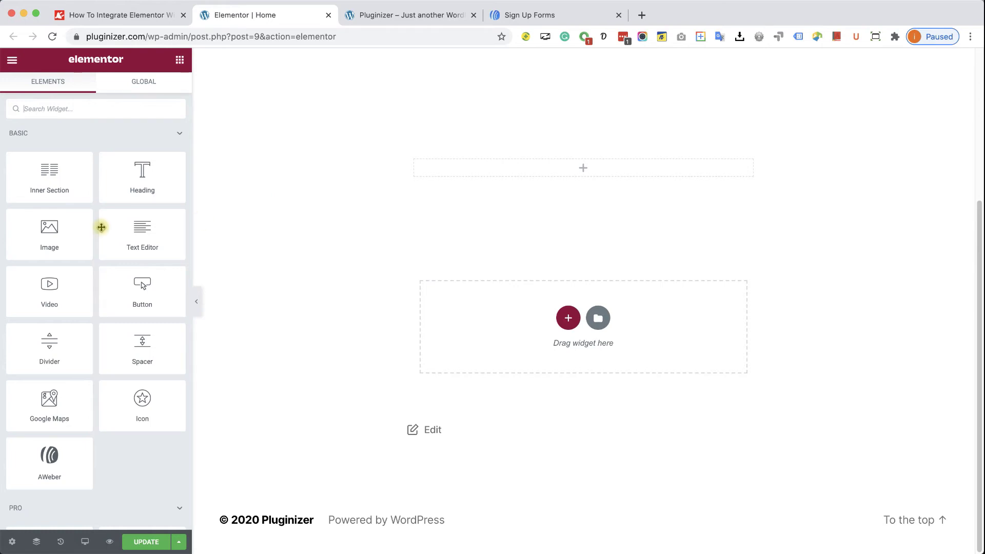
scroll(103, 228, "down", 10)
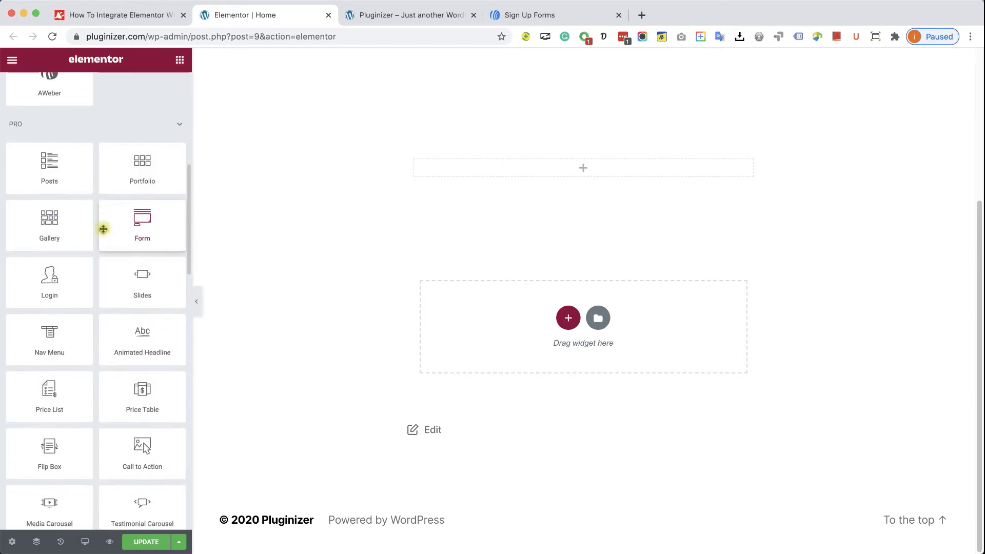
left_click_drag(110, 225, 549, 171)
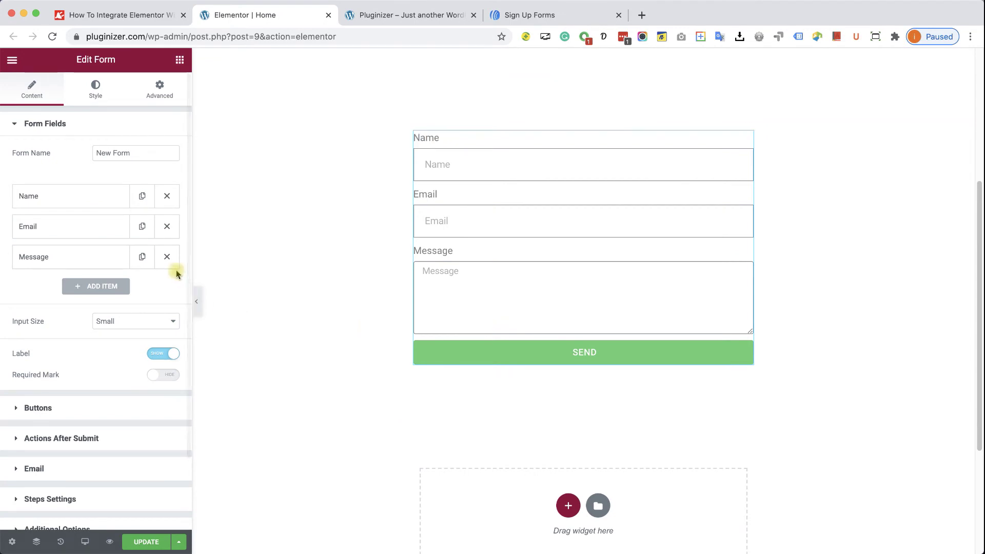
left_click(168, 258)
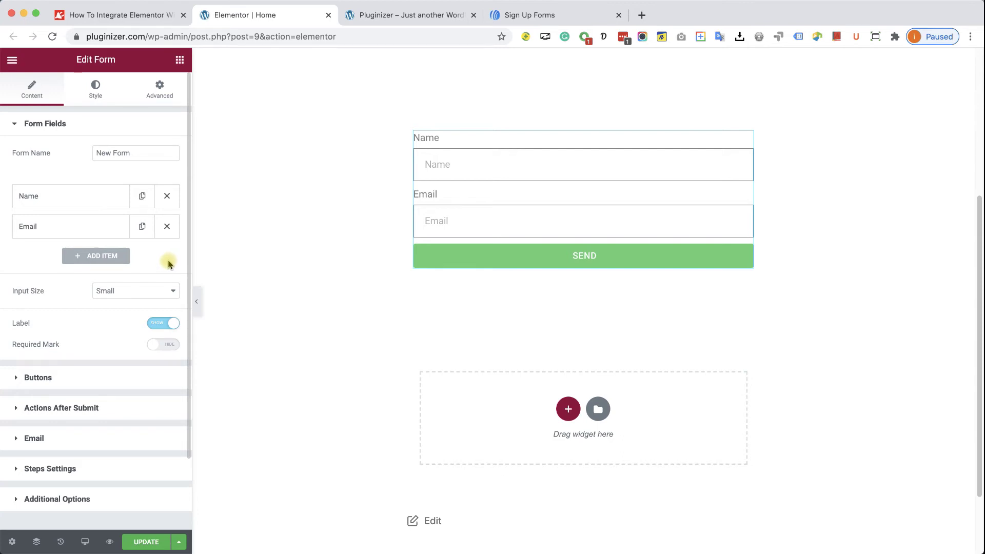
Step: Swap the form's Email after-submit action for AWeber and open its AWeber settings
left_click(117, 407)
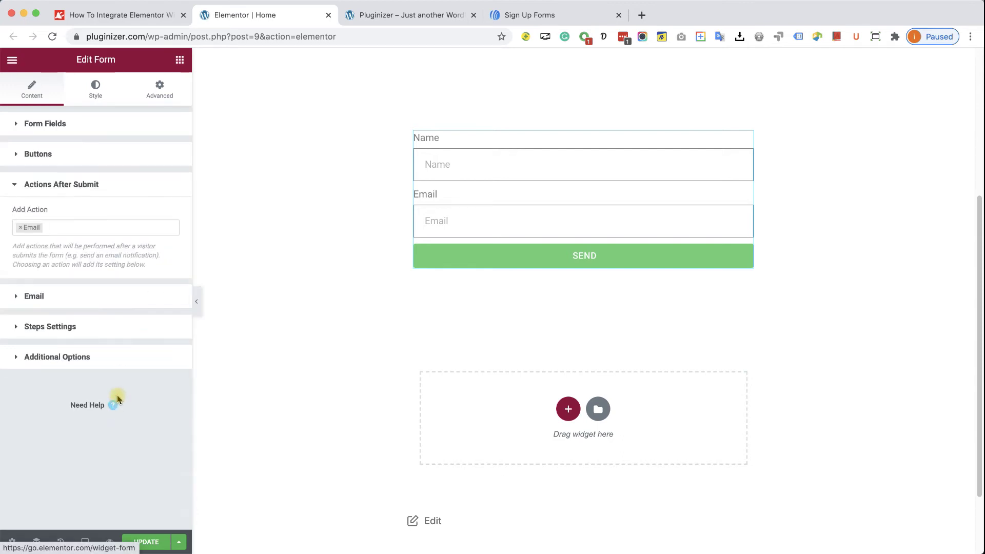
left_click(20, 227)
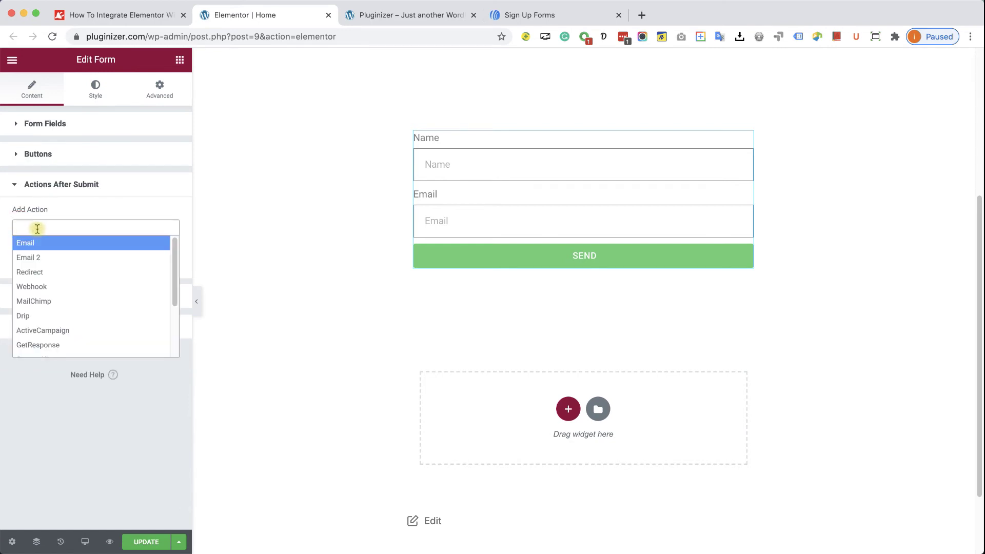
scroll(70, 313, "down", 5)
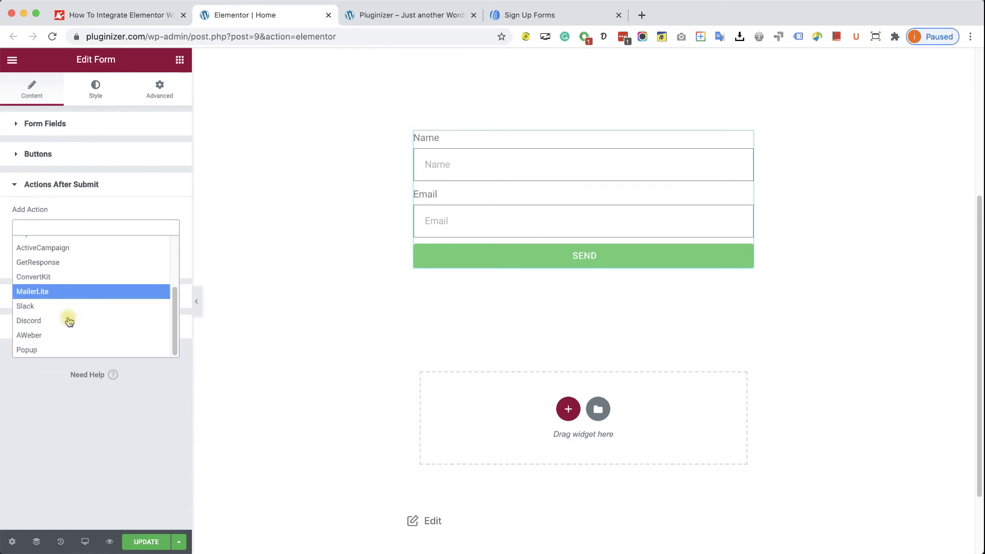
left_click(60, 335)
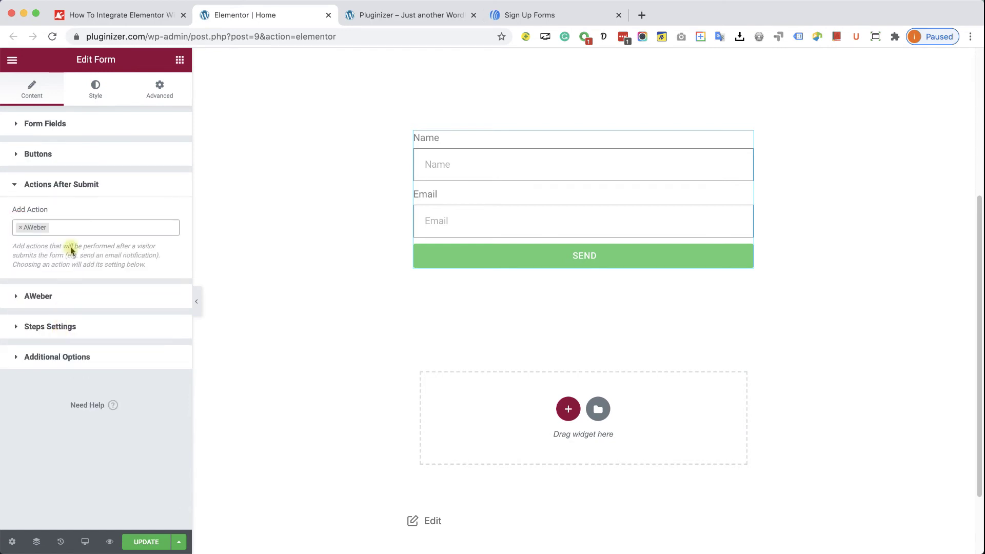
left_click(66, 183)
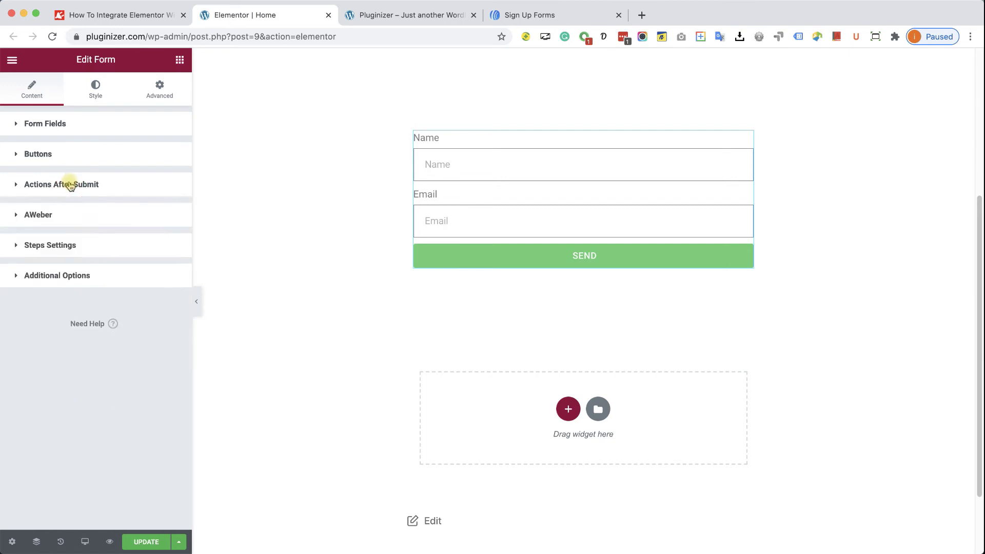
left_click(62, 215)
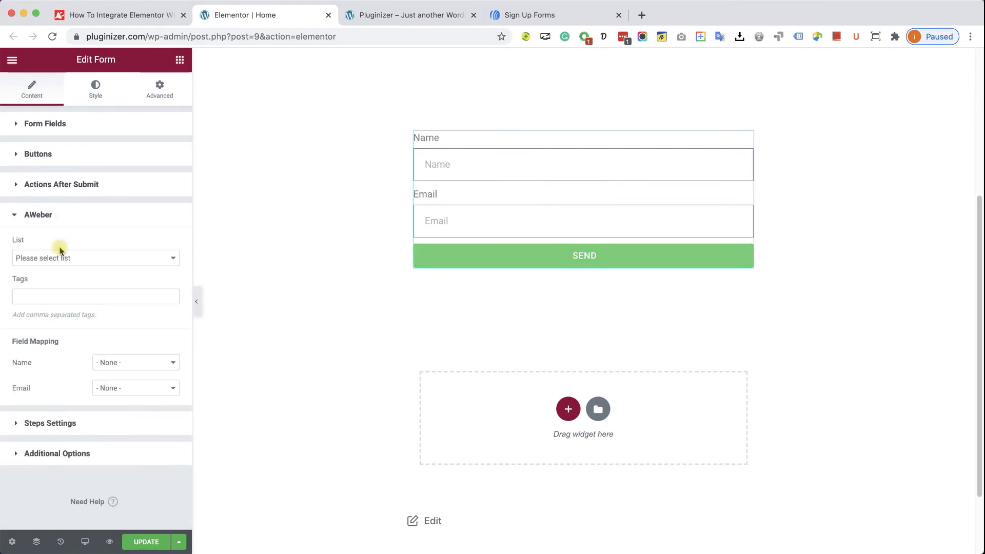
Step: Pick the PluginsForWP AWeber list, map Name to Name and Email to Email, and save the page
left_click(65, 257)
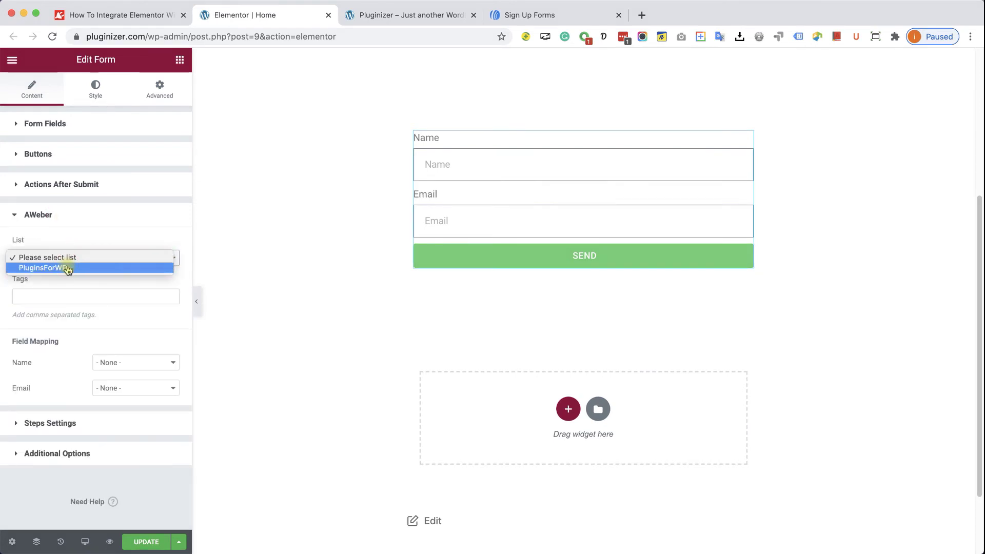
left_click(67, 268)
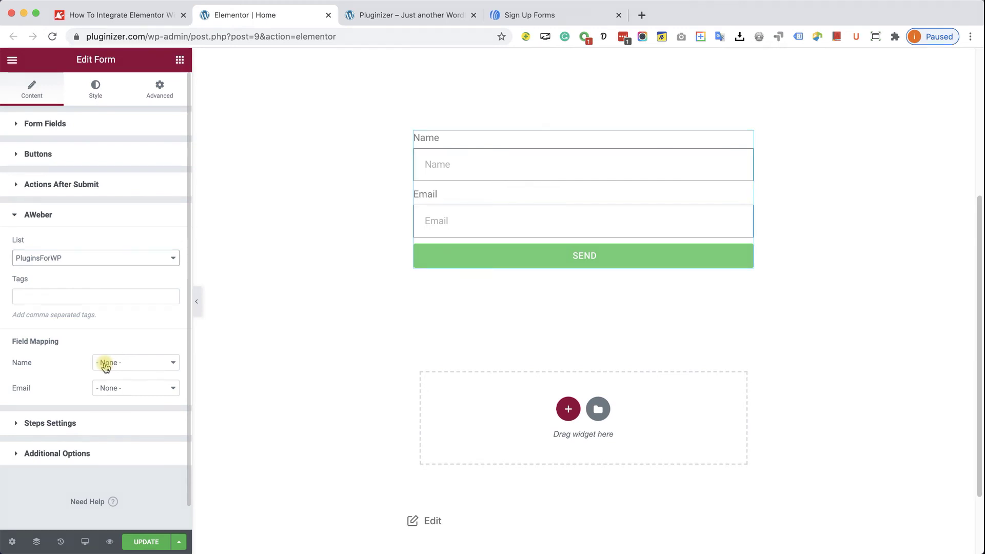
left_click(117, 365)
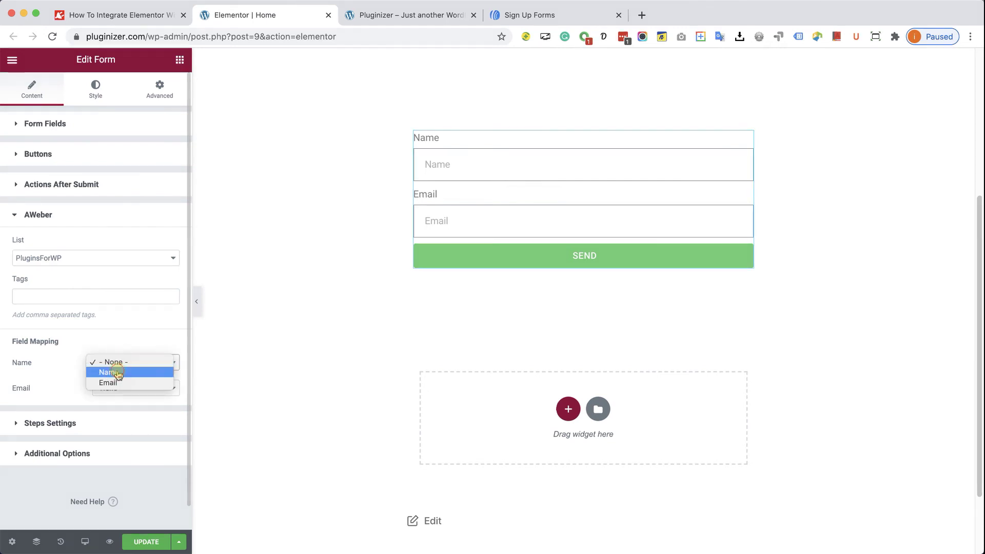
left_click(109, 373)
left_click(121, 388)
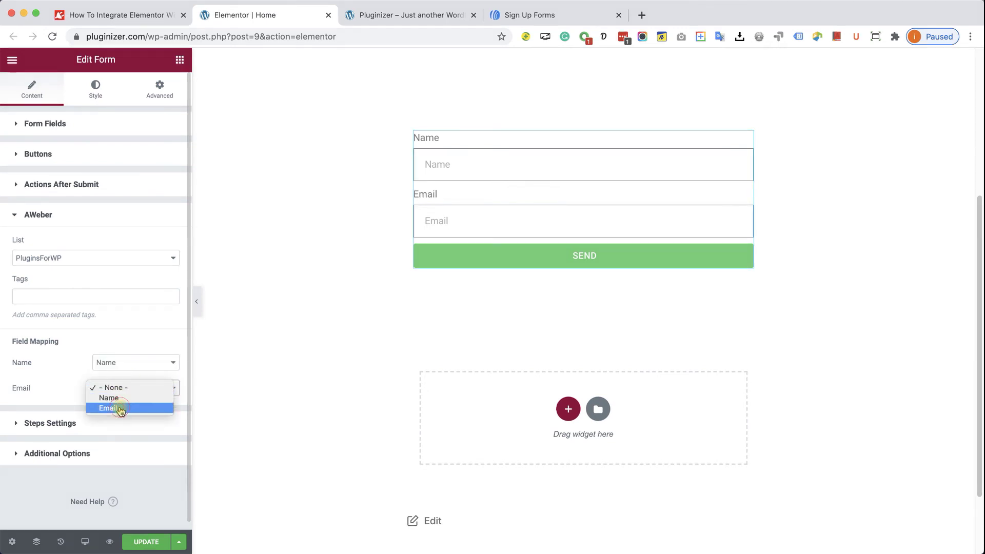
left_click(119, 408)
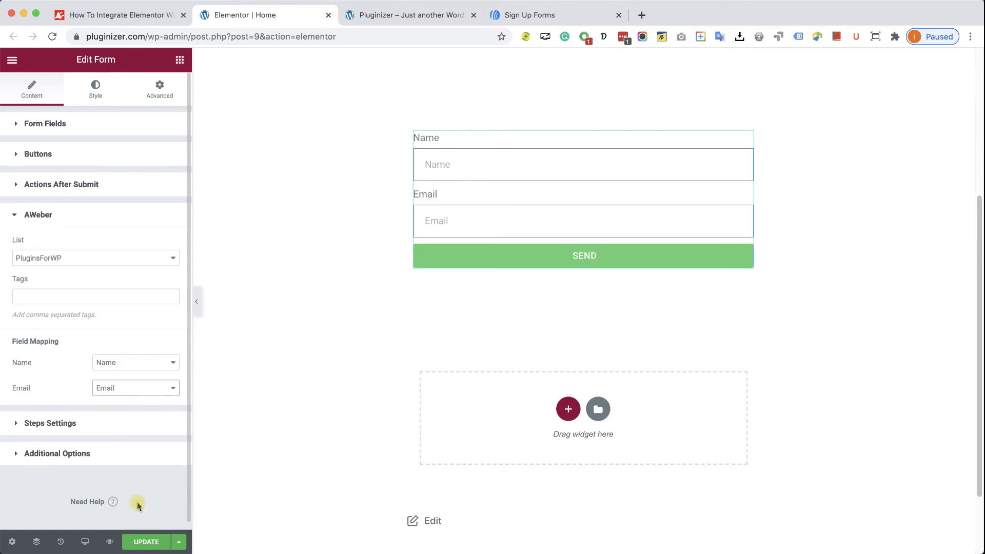
left_click(146, 543)
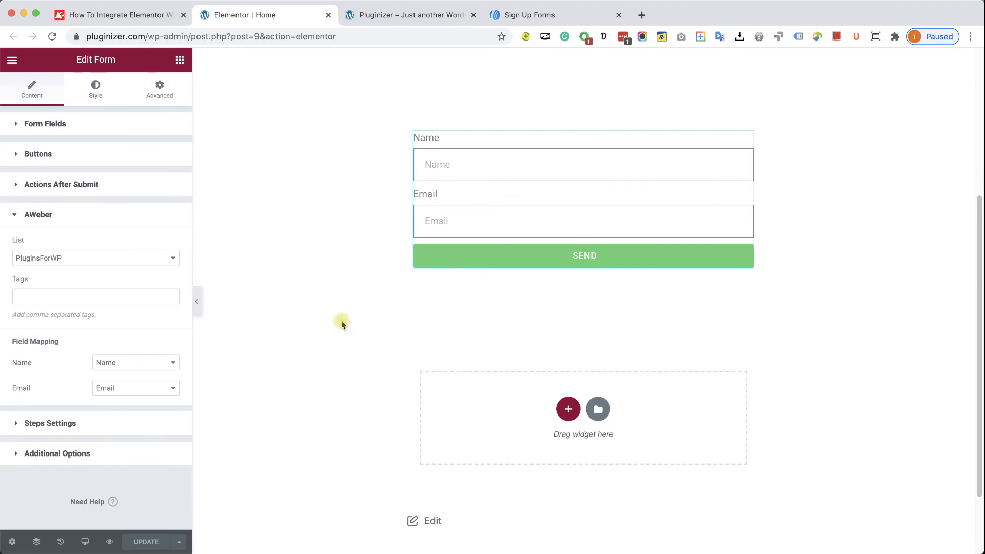
key("super+shift+n")
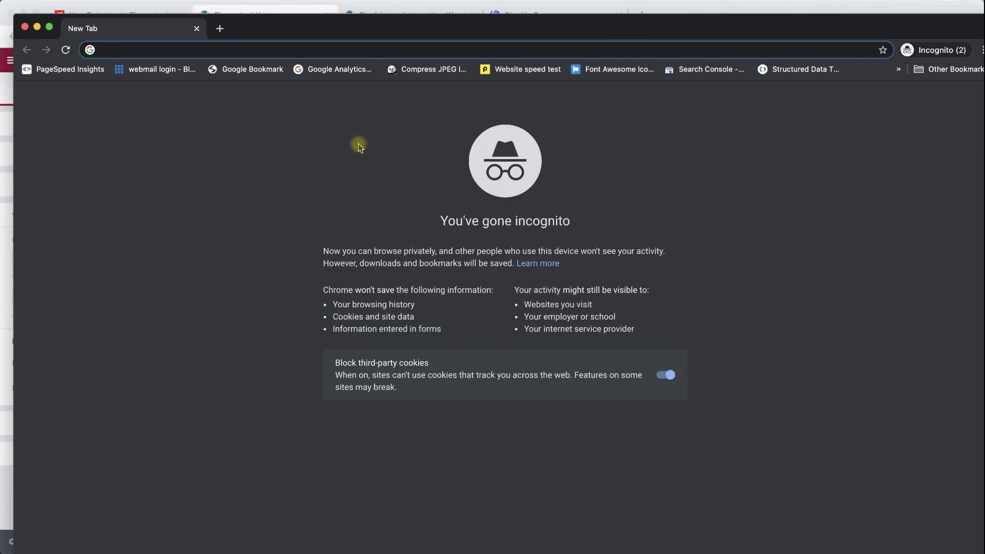
Step: Load the pluginizer.com home page in the private window and scroll down to the form
type("pluginizer.com")
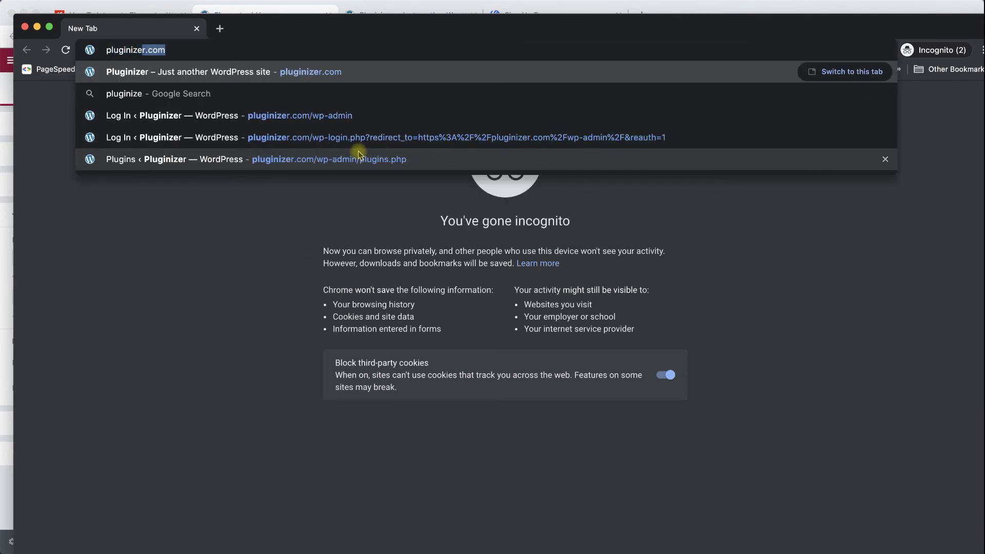
key("Return")
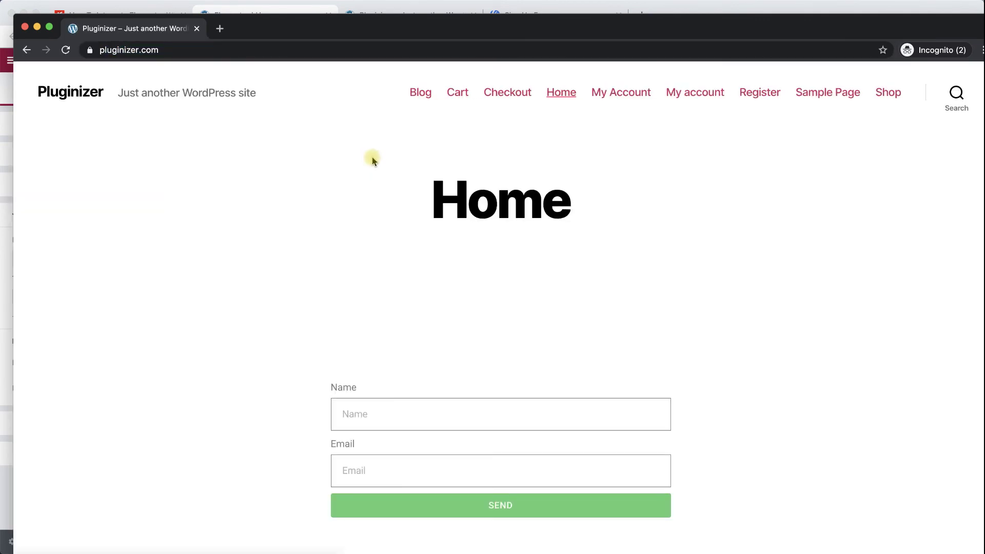
scroll(377, 175, "down", 3)
Step: Submit the form with a test name and e-mail address, then close the private window
left_click(381, 289)
type("Jon")
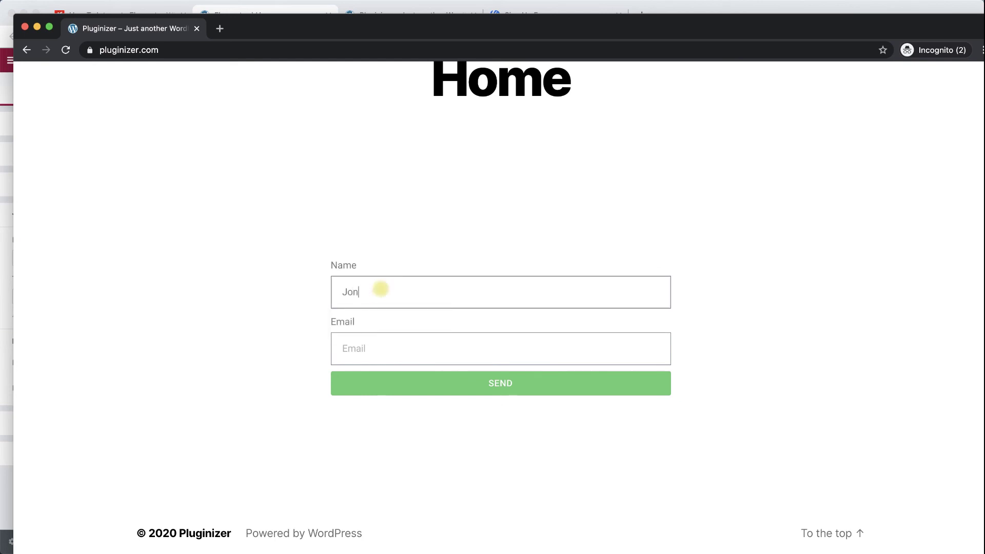
type("hn")
key("Tab")
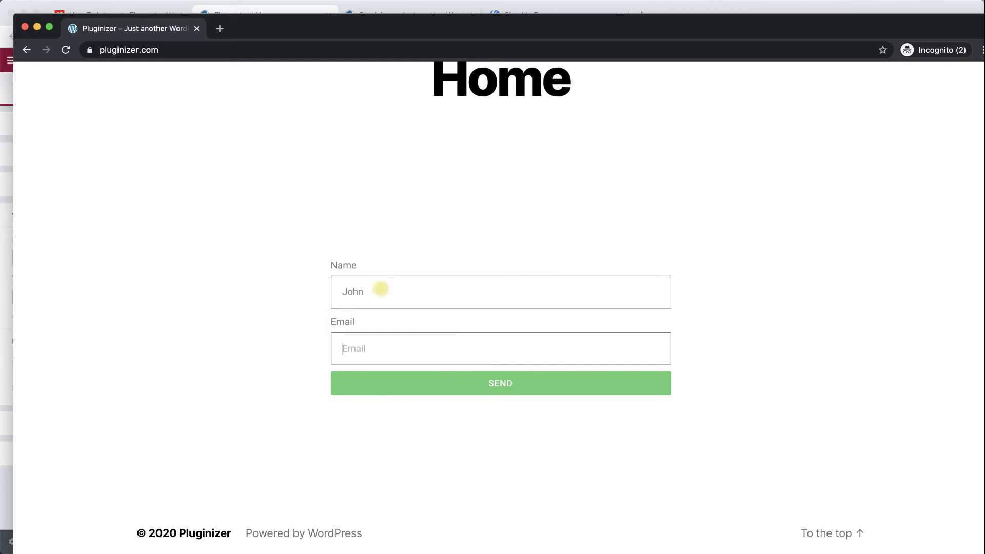
type("johndoe@example.com")
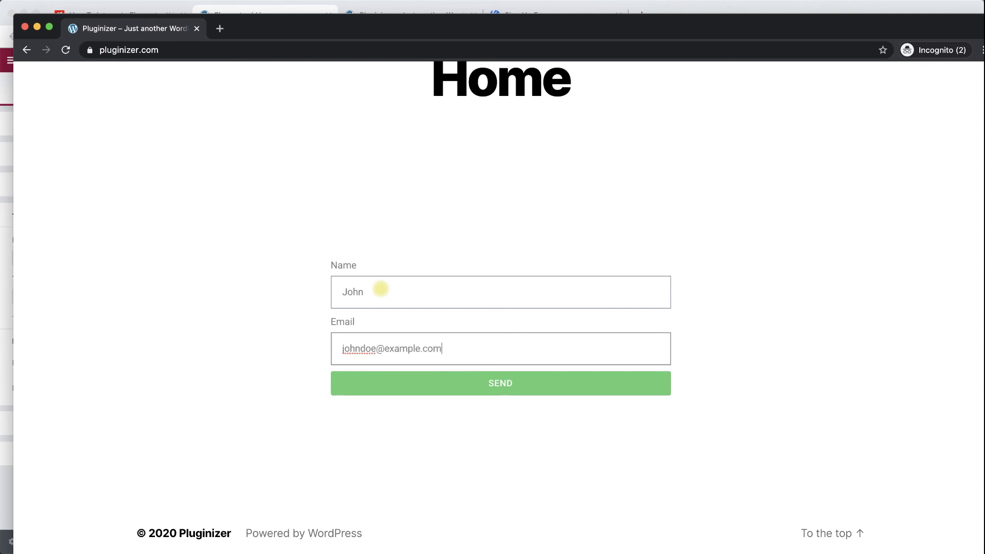
left_click(465, 392)
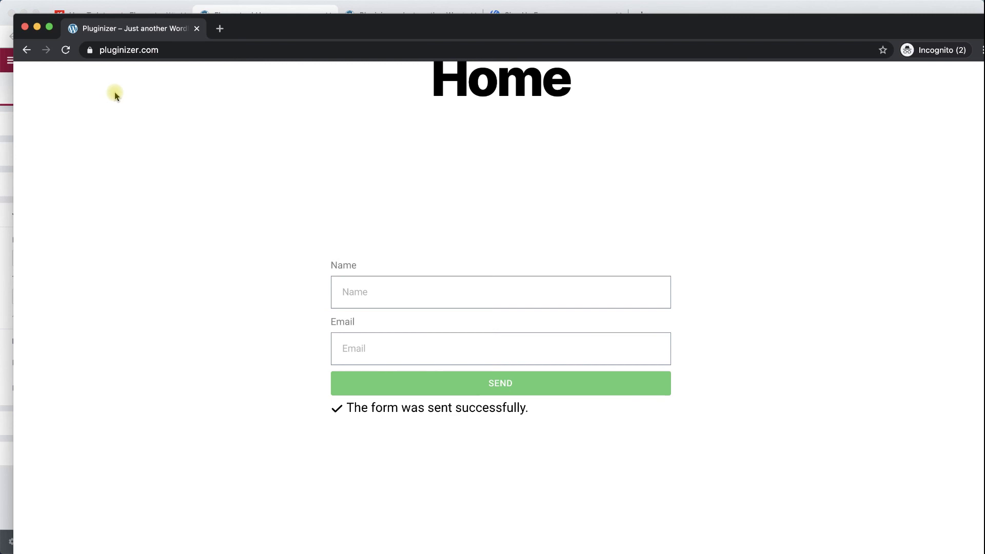
left_click(25, 27)
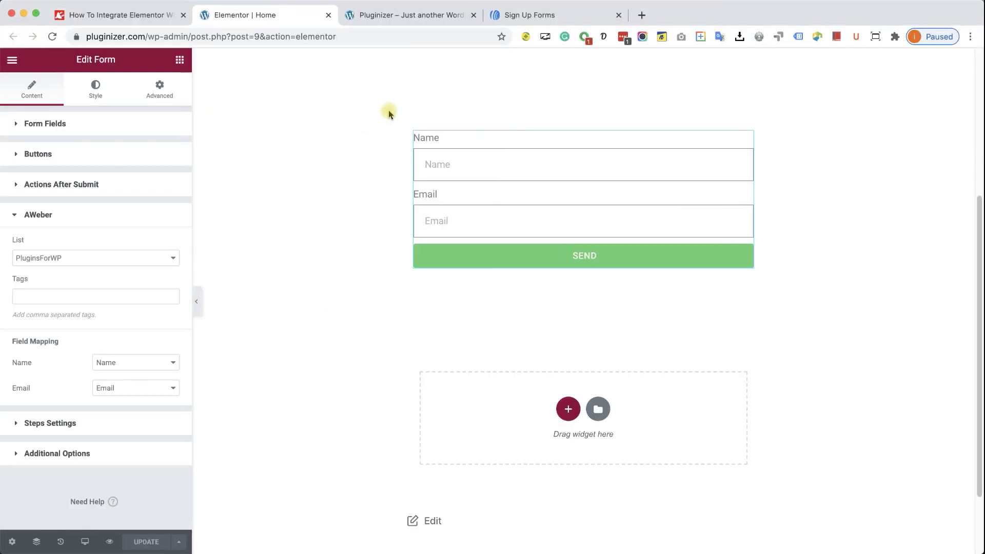
Step: Open AWeber's Subscribers page filtered to show only subscribers added today
left_click(516, 19)
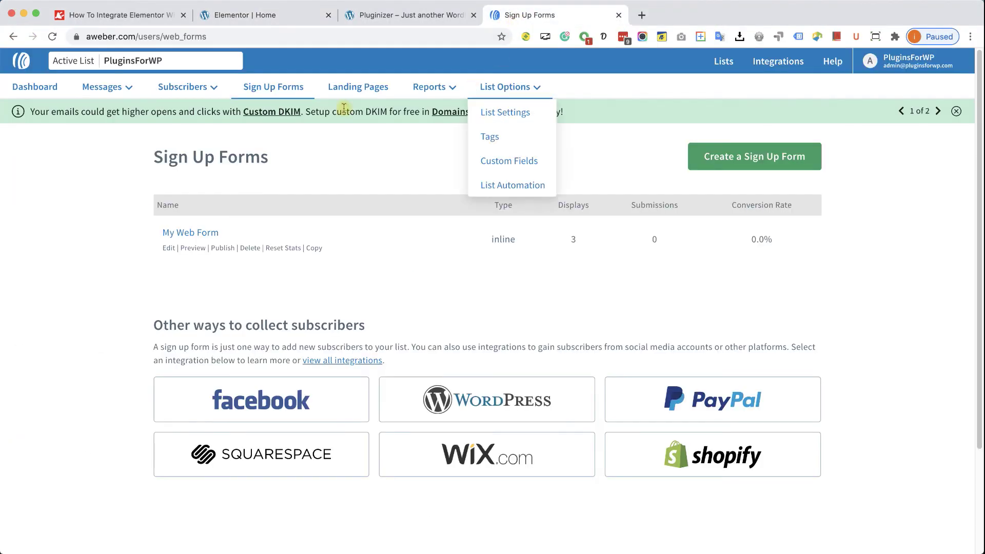
mouse_move(190, 86)
left_click(187, 110)
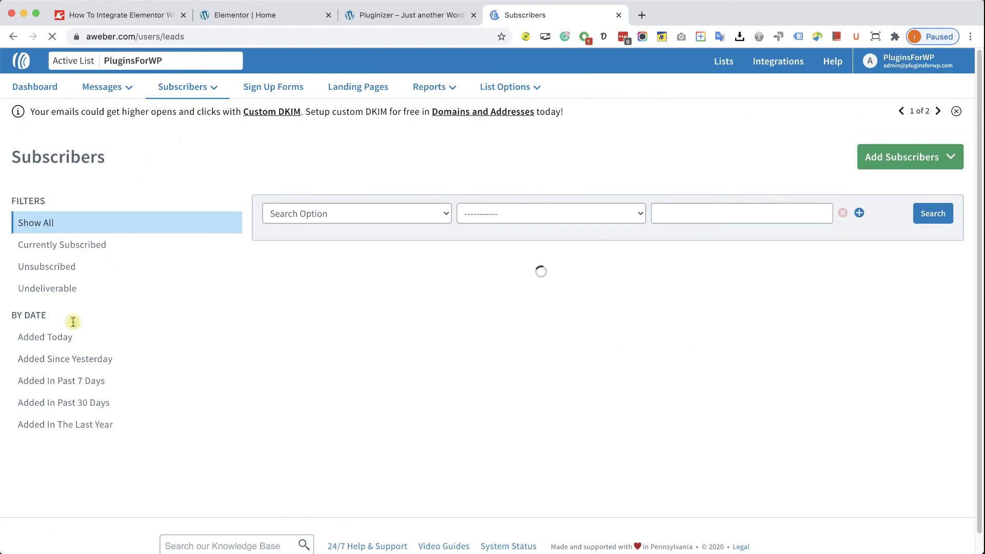
left_click(59, 338)
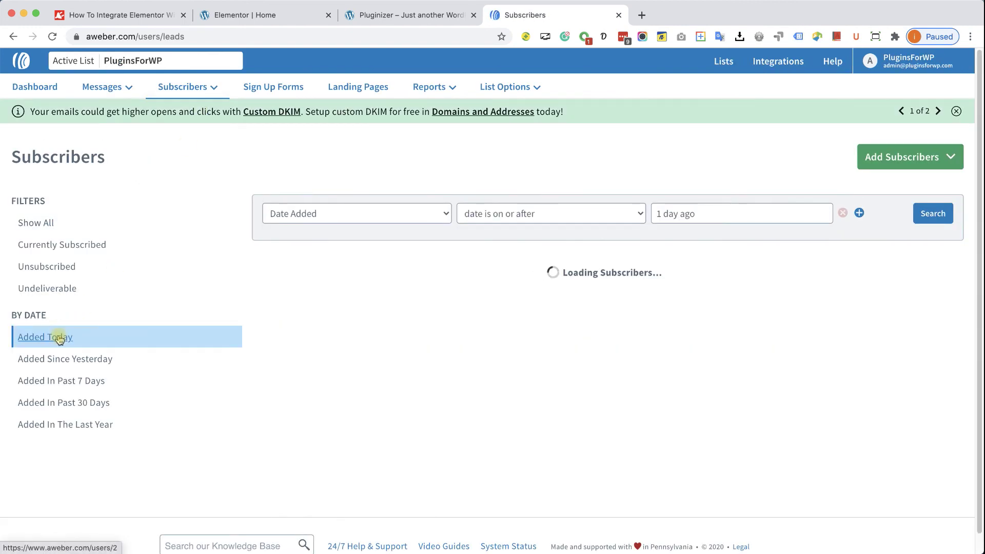